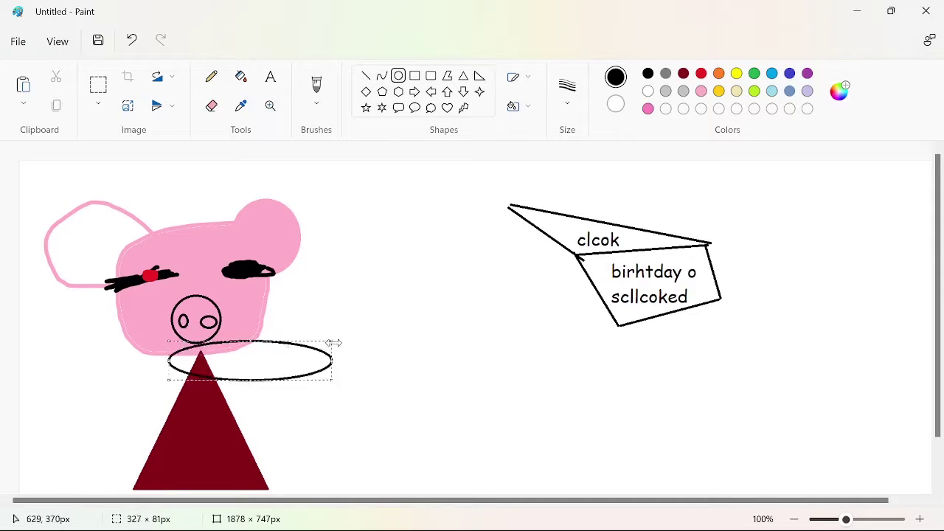
# Drag a black oval outline across the top of the dark red dress, below the chin.
pyautogui.moveTo(550, 345); pyautogui.dragTo(33, 383)
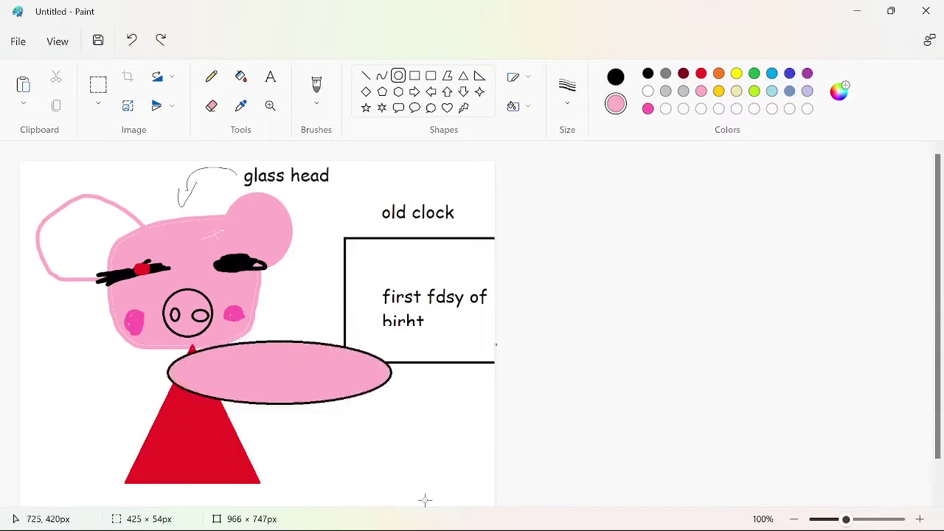
# Draw pink ovals at the pig's chin and a black oval outline overlapping the snout.
pyautogui.moveTo(424, 501)
pyautogui.mouseDown()
pyautogui.moveTo(413, 284)
pyautogui.moveTo(457, 330)
pyautogui.moveTo(306, 428)
pyautogui.mouseUp()
pyautogui.moveTo(220, 457)
pyautogui.mouseDown()
pyautogui.moveTo(313, 391)
pyautogui.moveTo(306, 469)
pyautogui.mouseUp()
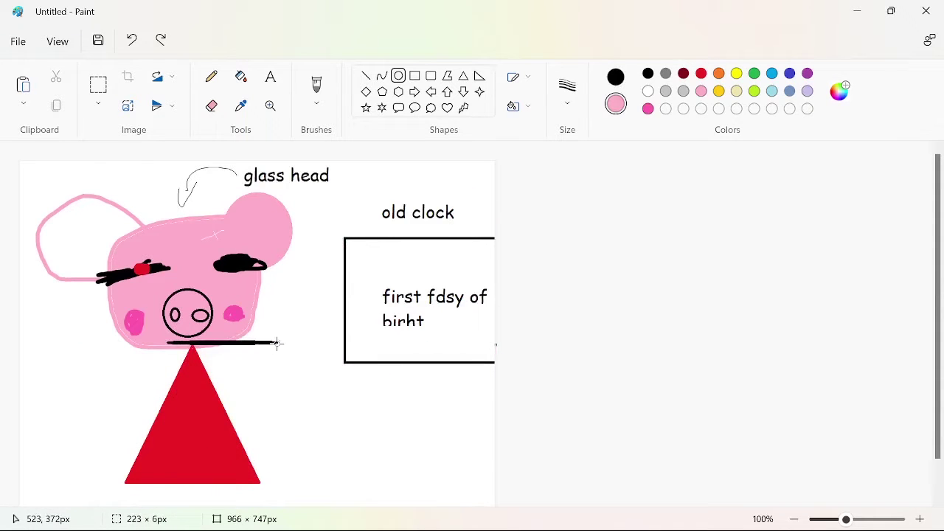
pyautogui.moveTo(171, 340)
pyautogui.mouseDown()
pyautogui.moveTo(509, 439)
pyautogui.moveTo(286, 370)
pyautogui.mouseUp()
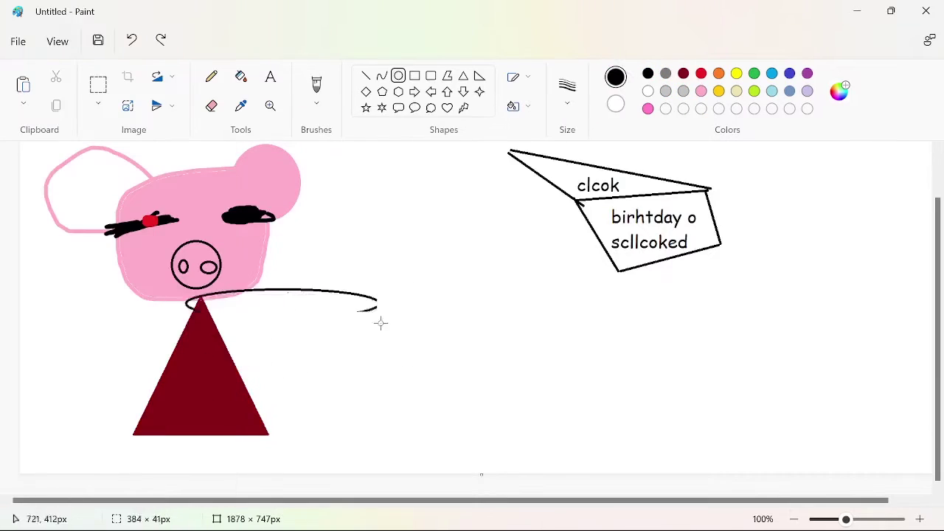
pyautogui.moveTo(183, 321); pyautogui.dragTo(323, 450)
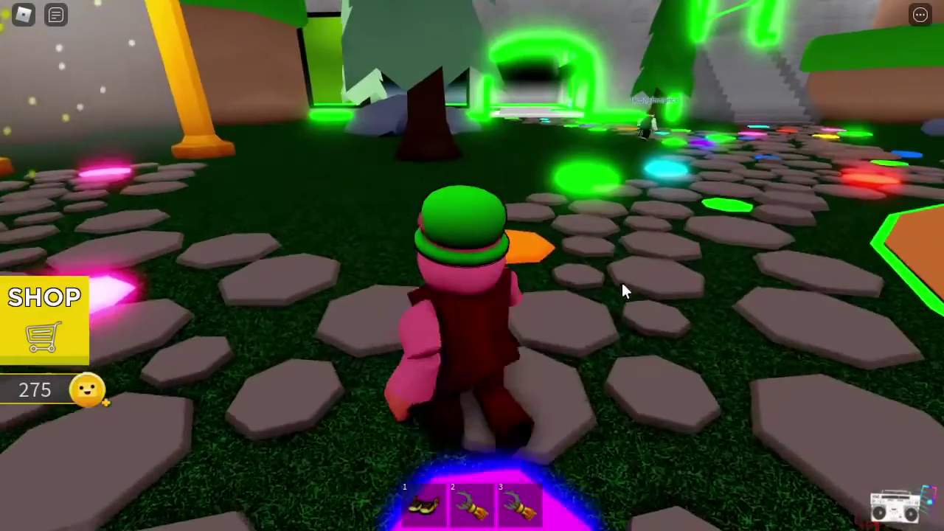
# Walk the pig avatar over the stepping stones, through the green doorway, to the PRESS portal.
pyautogui.press('w')
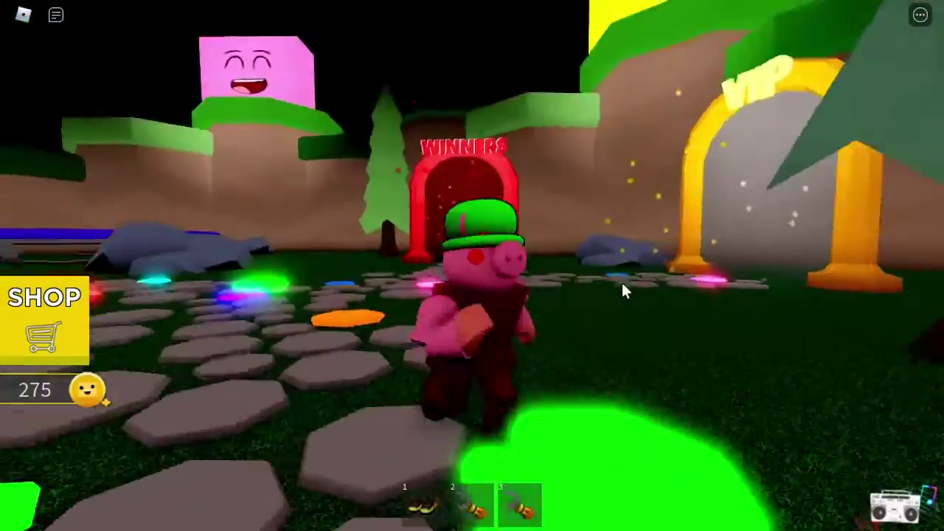
pyautogui.press('w')
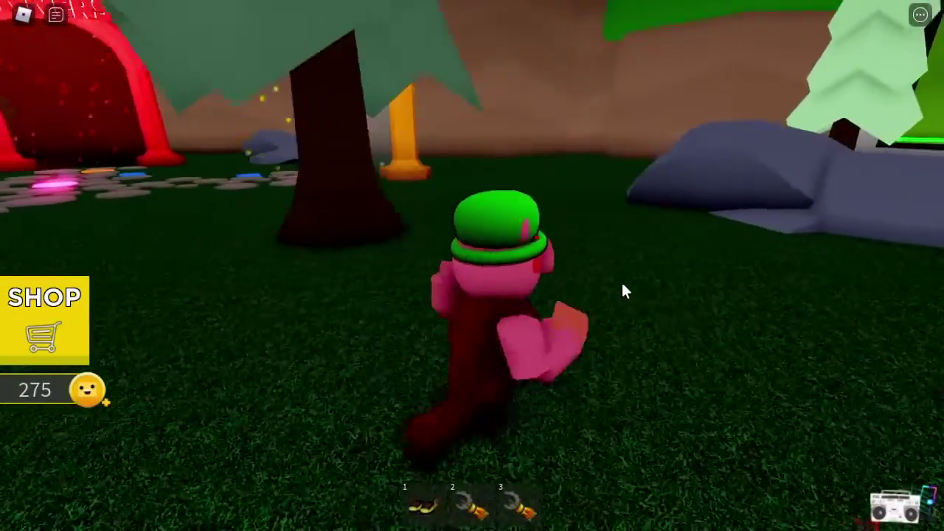
pyautogui.press('w')
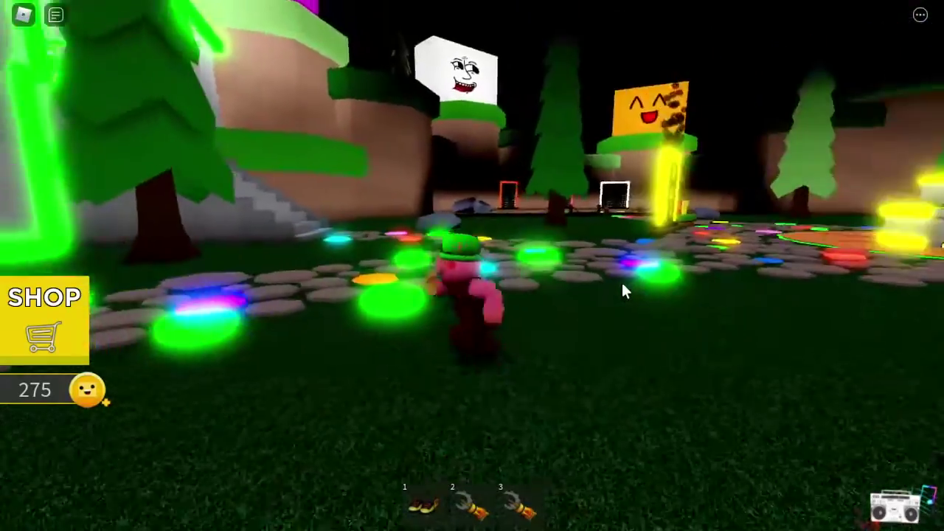
pyautogui.press('w')
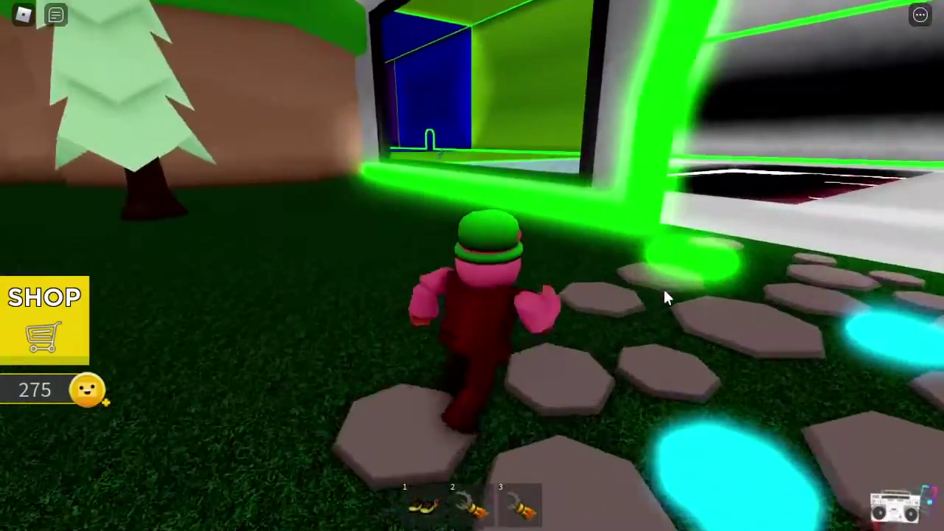
pyautogui.press('w')
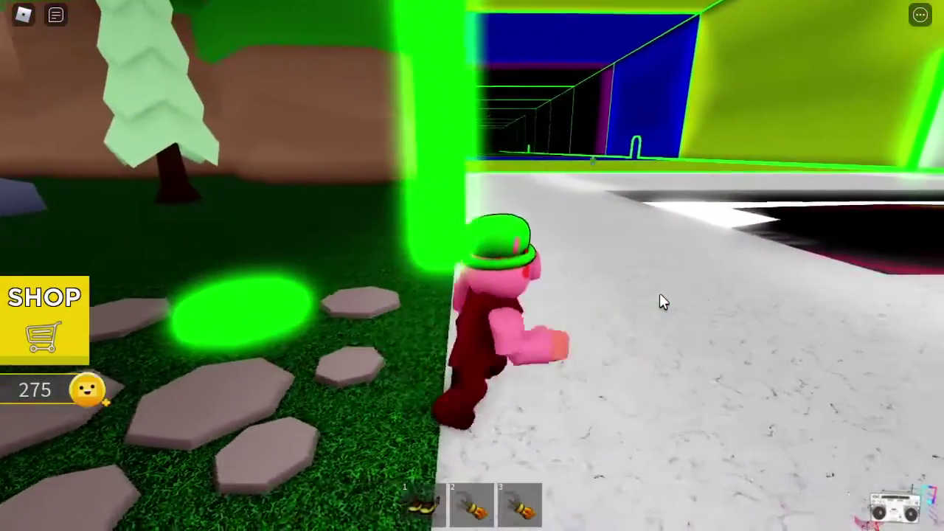
pyautogui.press('w')
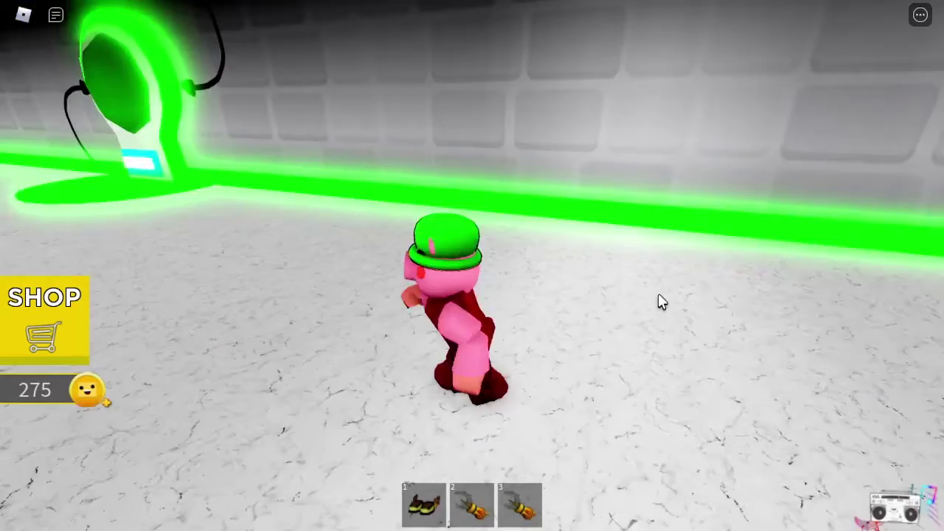
# Walk up and jump onto the PRESS button in the green portal.
pyautogui.press('w')
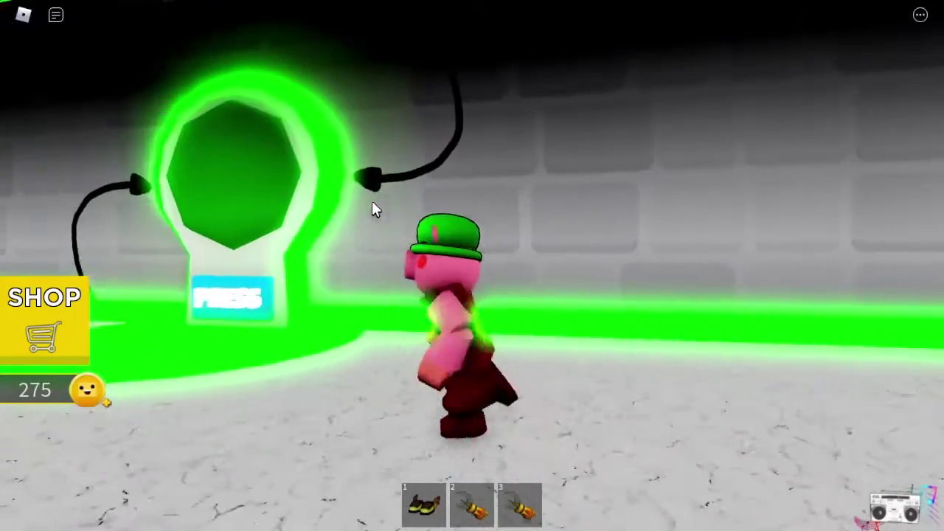
pyautogui.press('w')
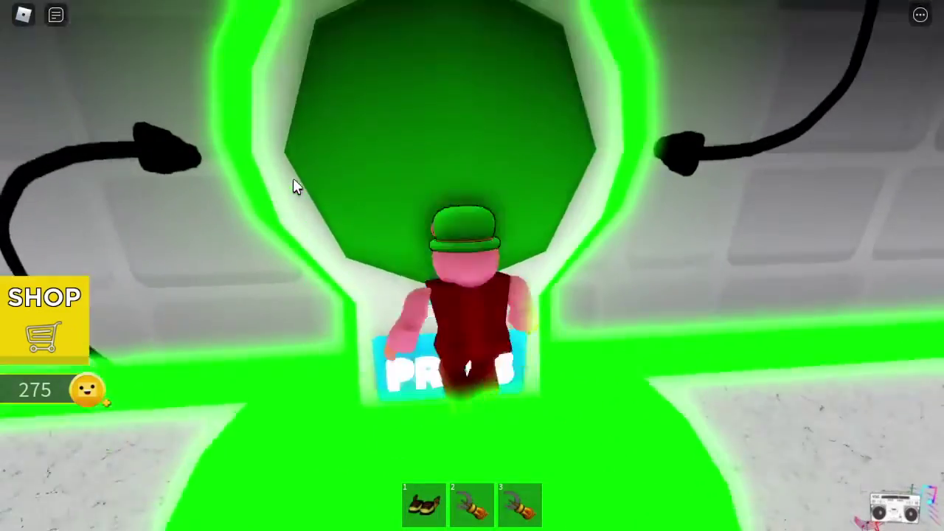
pyautogui.press('space')
# Cross the dark pit and walk up to the big red painted wall.
pyautogui.press('s')
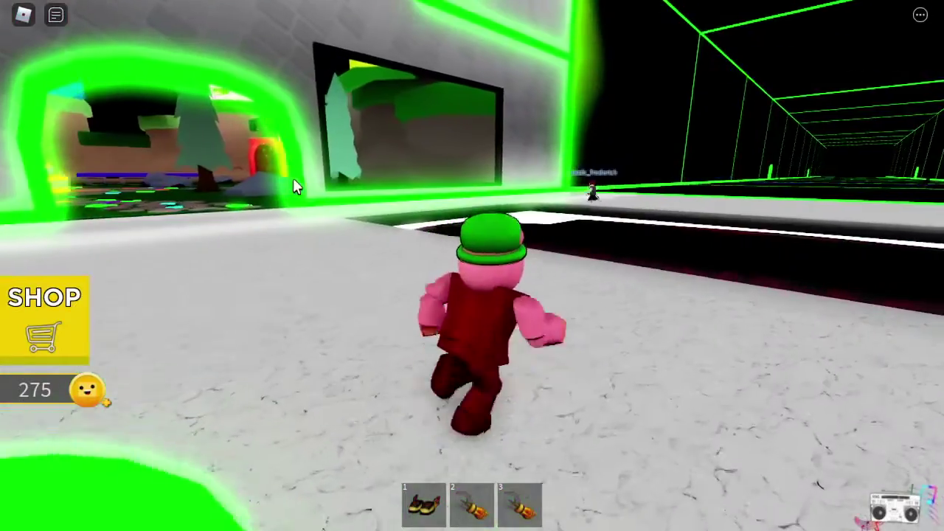
pyautogui.press('w')
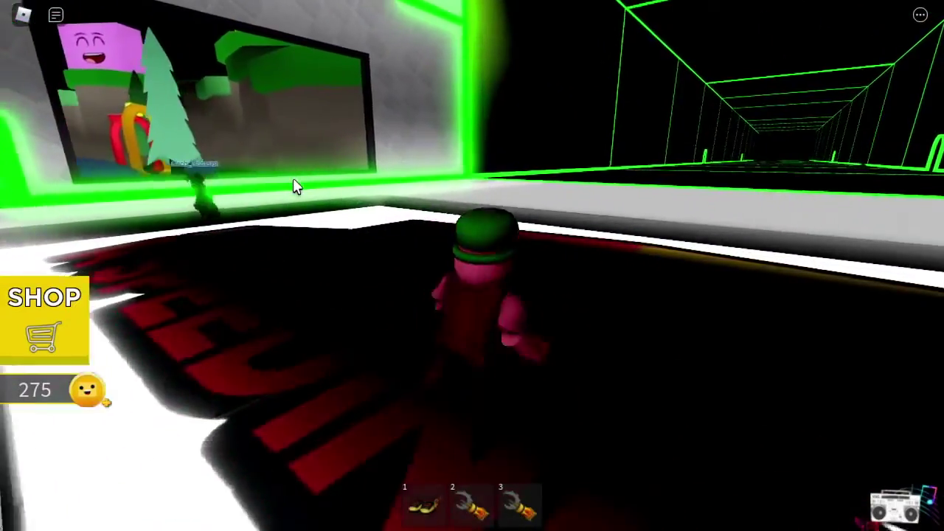
pyautogui.press('w')
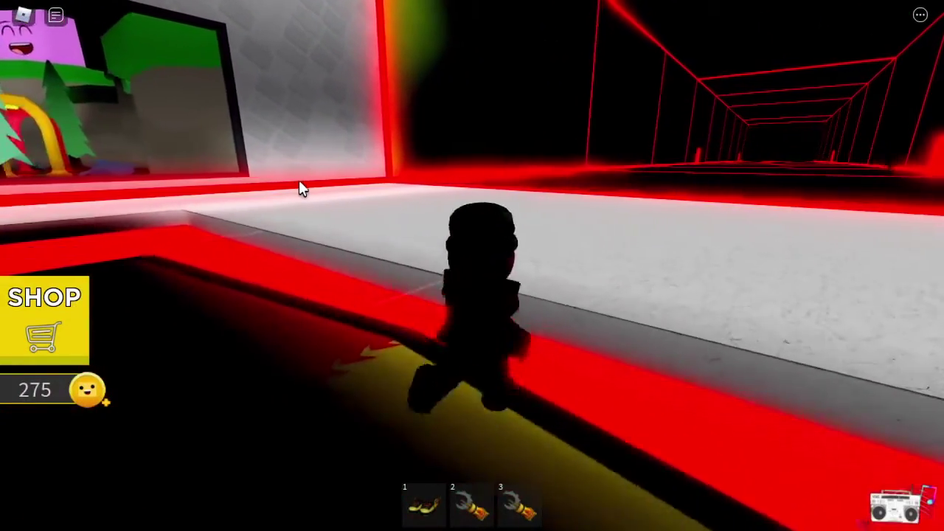
pyautogui.press('w')
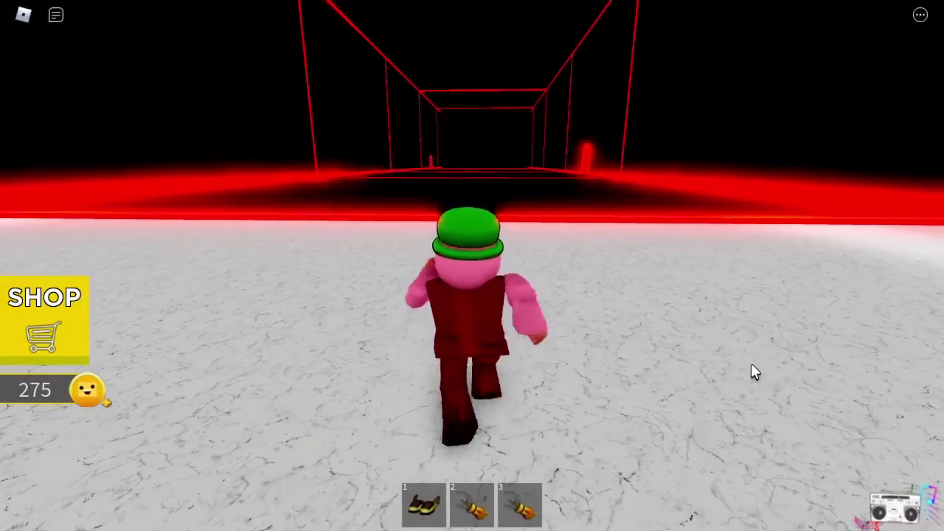